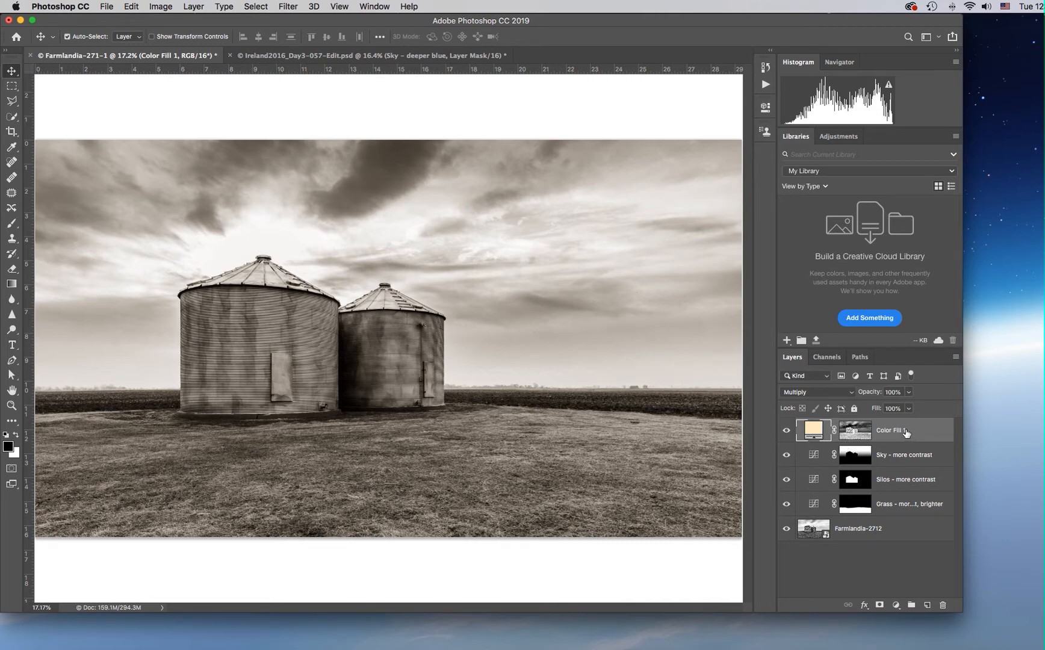
# Load the RGB channel's luminosity as a selection and return to the layers.
pyautogui.click(826, 358)
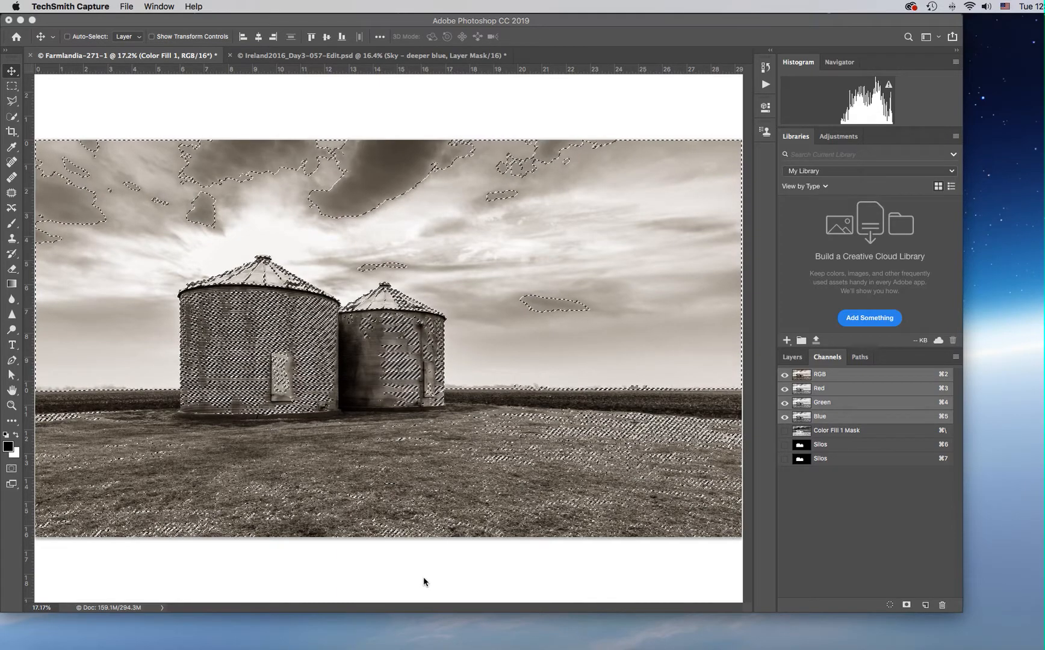
pyautogui.click(792, 360)
pyautogui.click(792, 359)
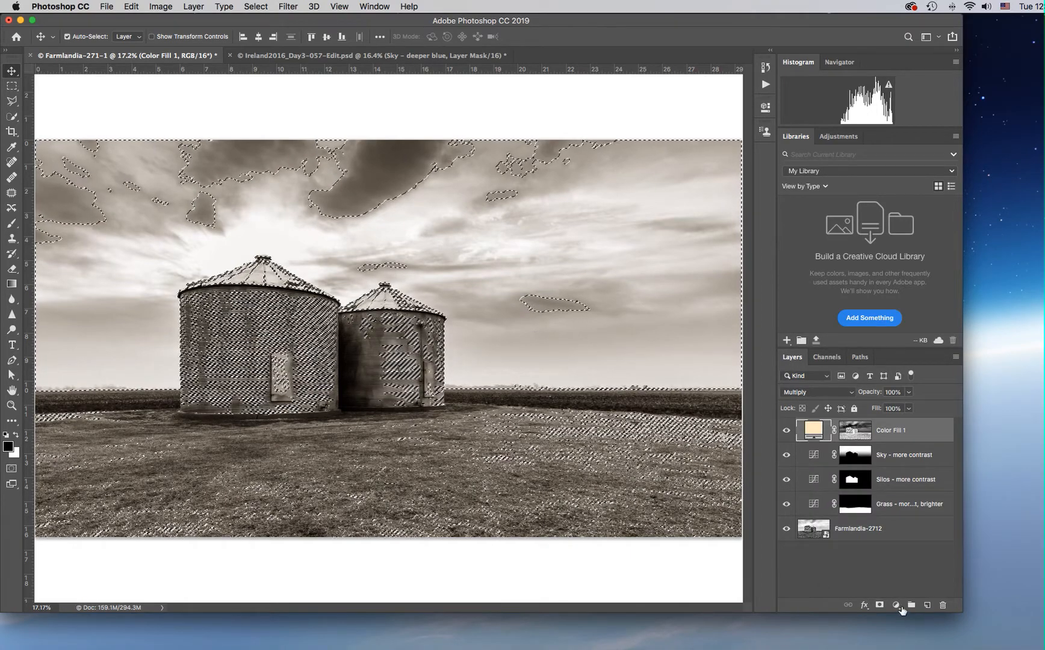
# Add a light blue (#baecff) Solid Color fill layer masked by the selection and set its blend mode to Multiply.
pyautogui.click(896, 605)
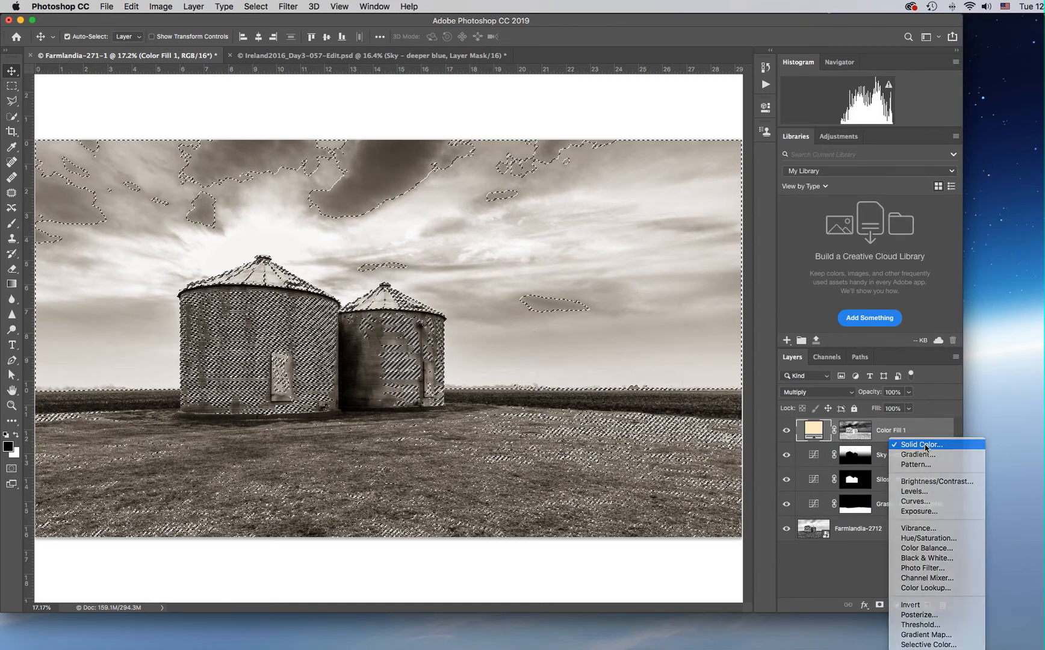
pyautogui.click(924, 446)
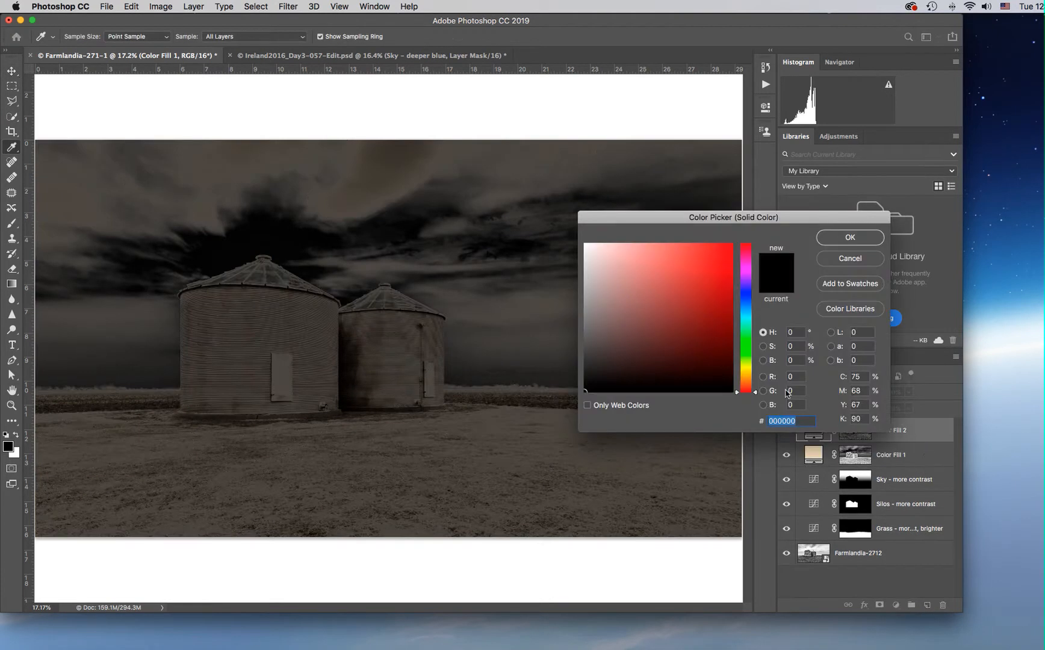
pyautogui.moveTo(757, 393); pyautogui.dragTo(759, 313)
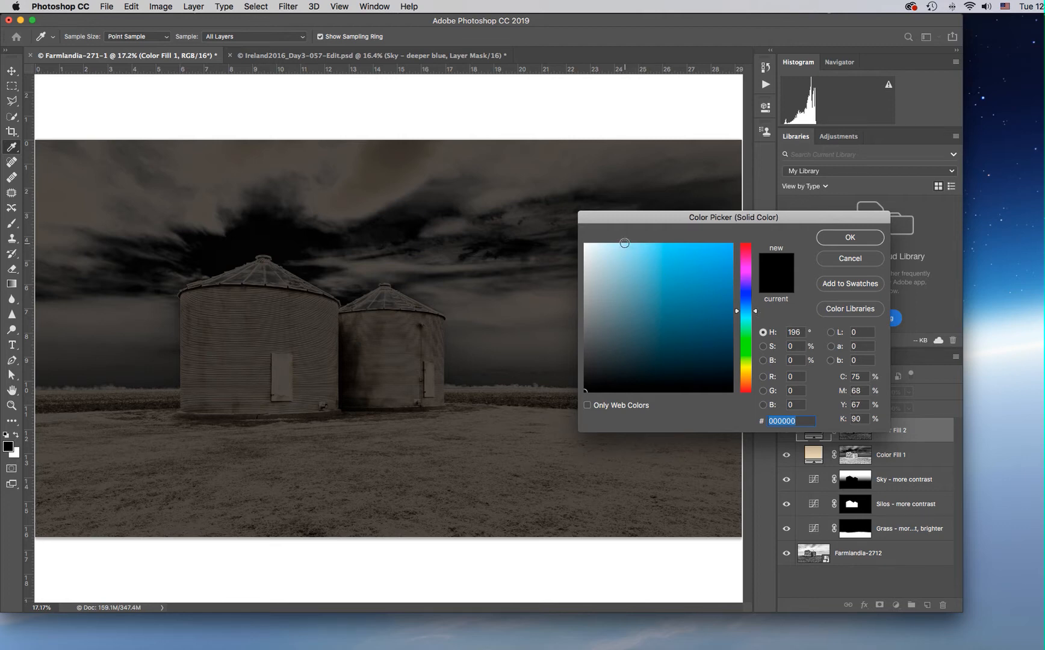
pyautogui.click(624, 244)
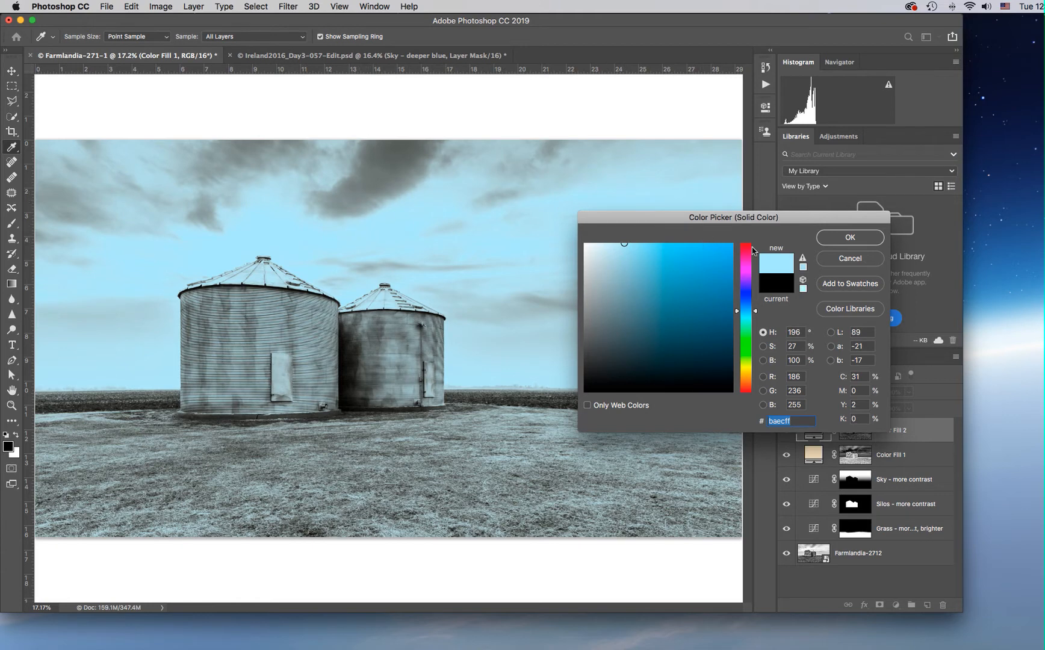
pyautogui.click(849, 238)
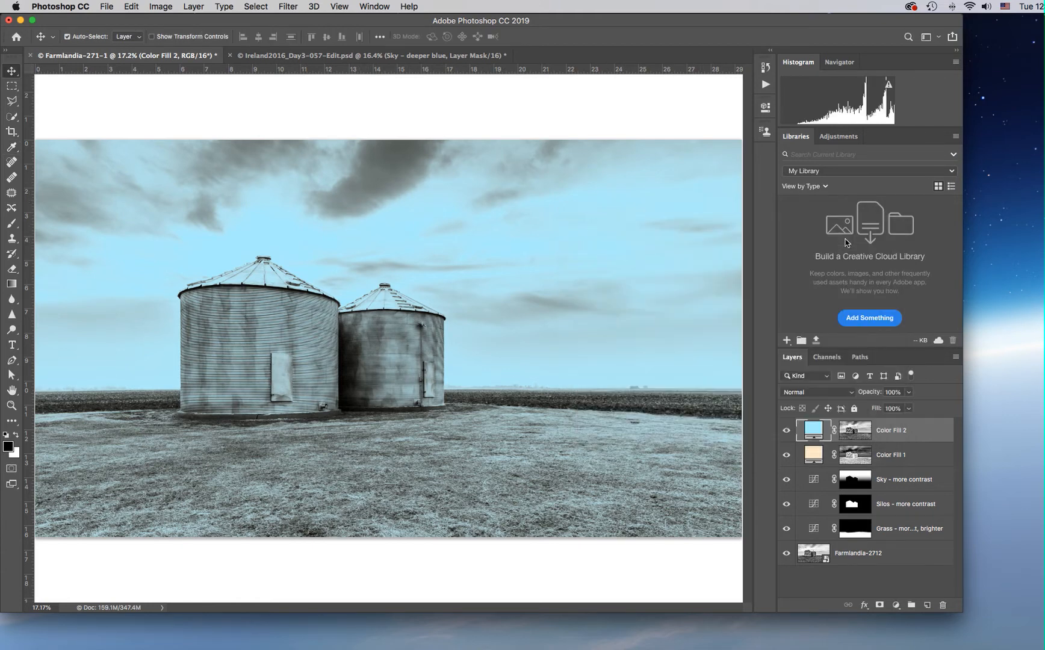
pyautogui.click(840, 397)
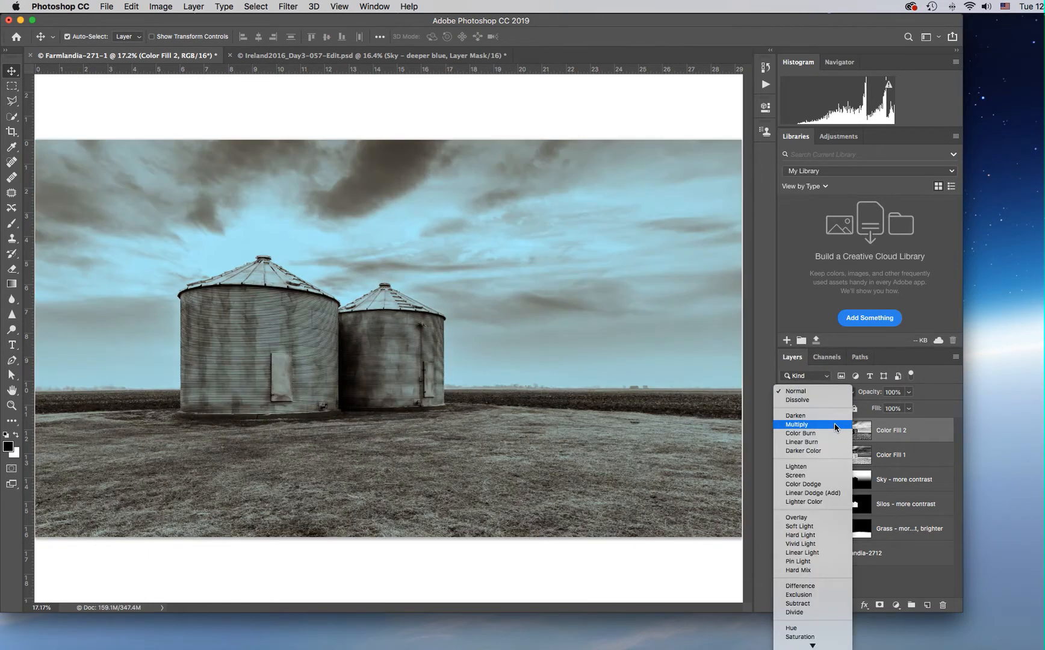
pyautogui.click(835, 425)
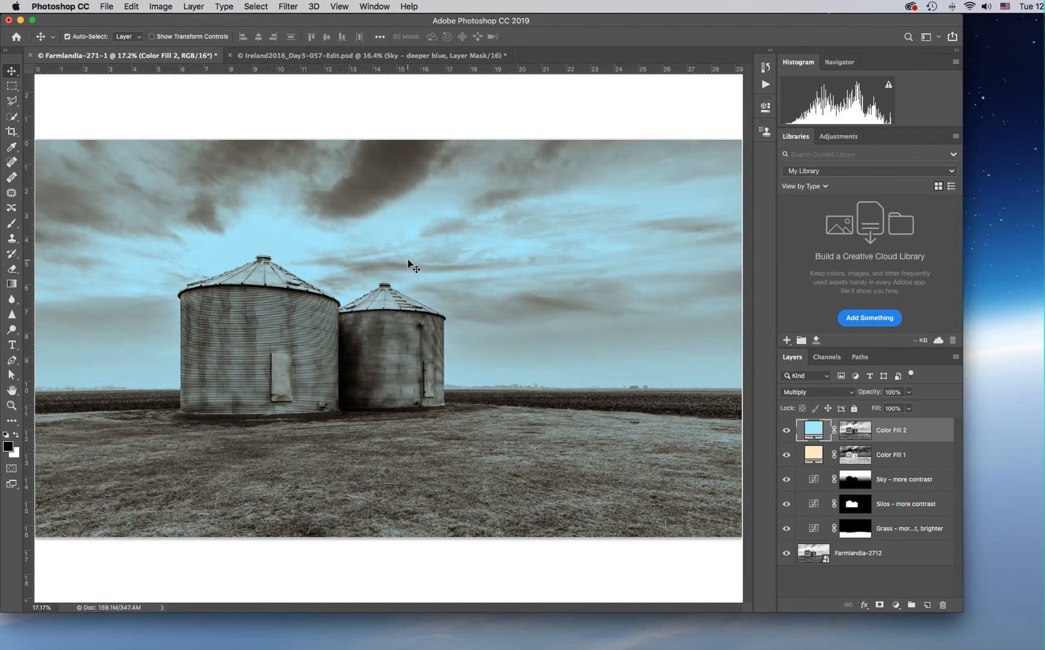
# Start a Curves adjustment on the Color Fill 2 mask, raising input 125 to output 178 and lowering the white end to output 0.
pyautogui.click(855, 432)
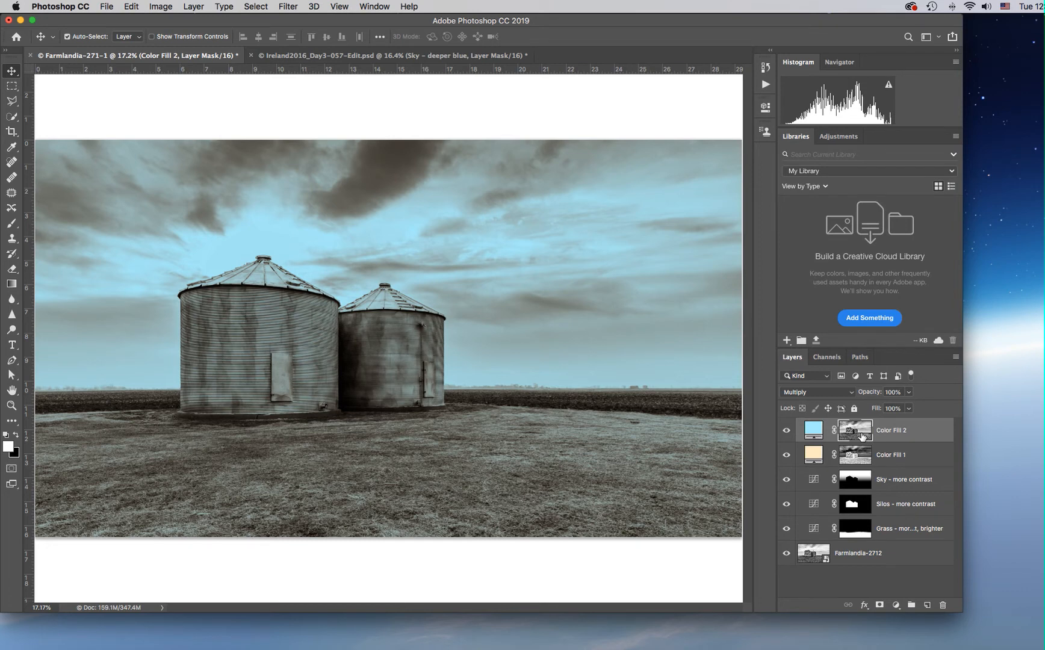
pyautogui.click(160, 8)
pyautogui.moveTo(164, 41)
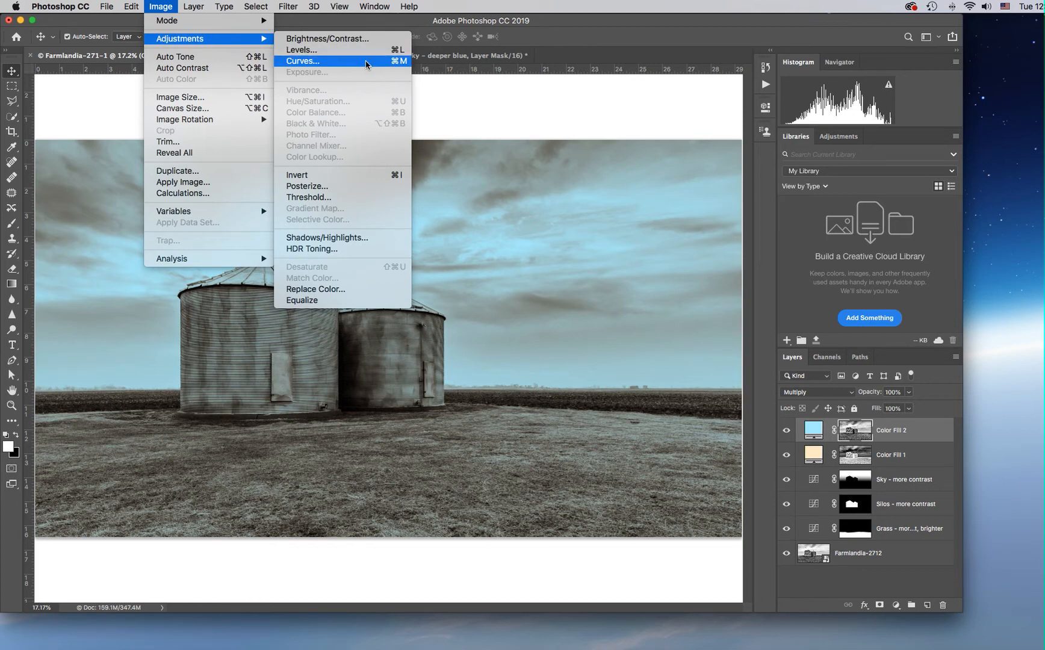
pyautogui.click(366, 62)
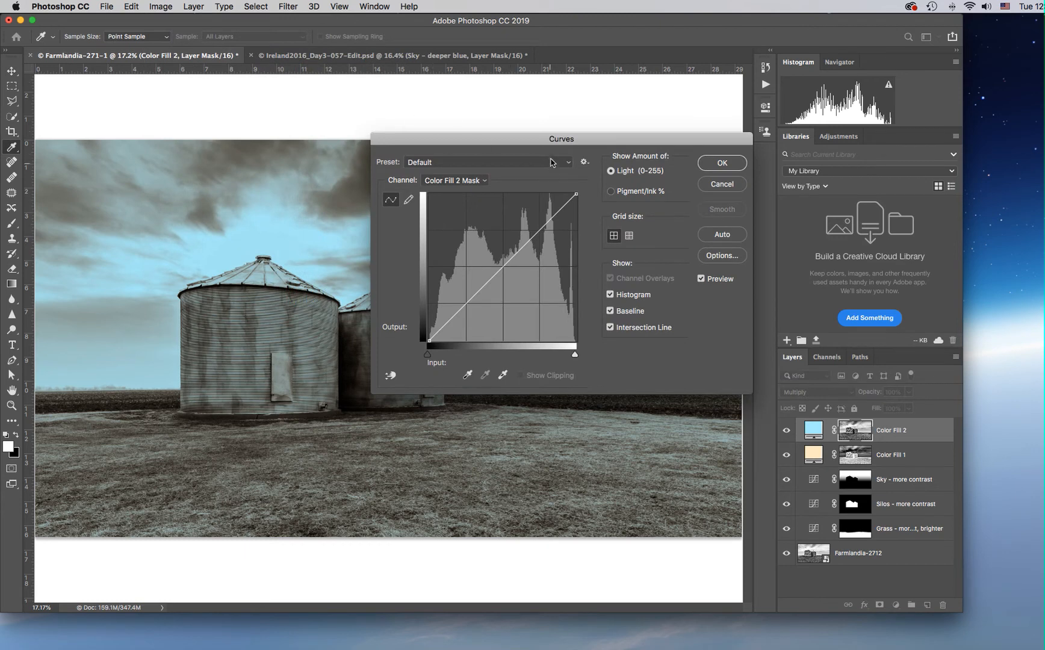
pyautogui.moveTo(515, 141); pyautogui.dragTo(681, 125)
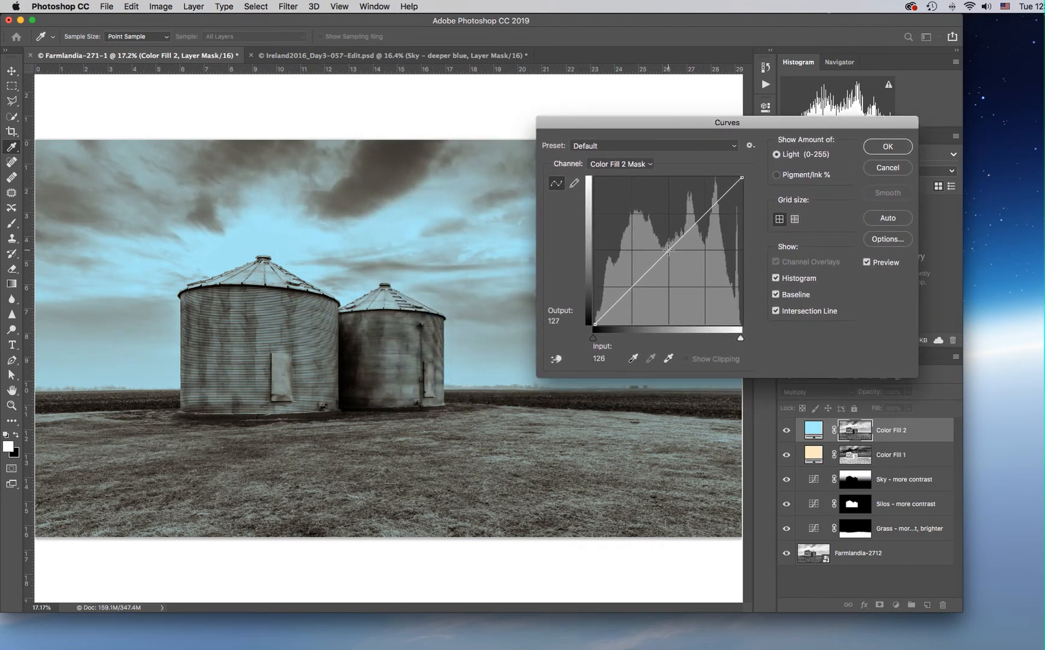
pyautogui.moveTo(668, 250); pyautogui.dragTo(667, 221)
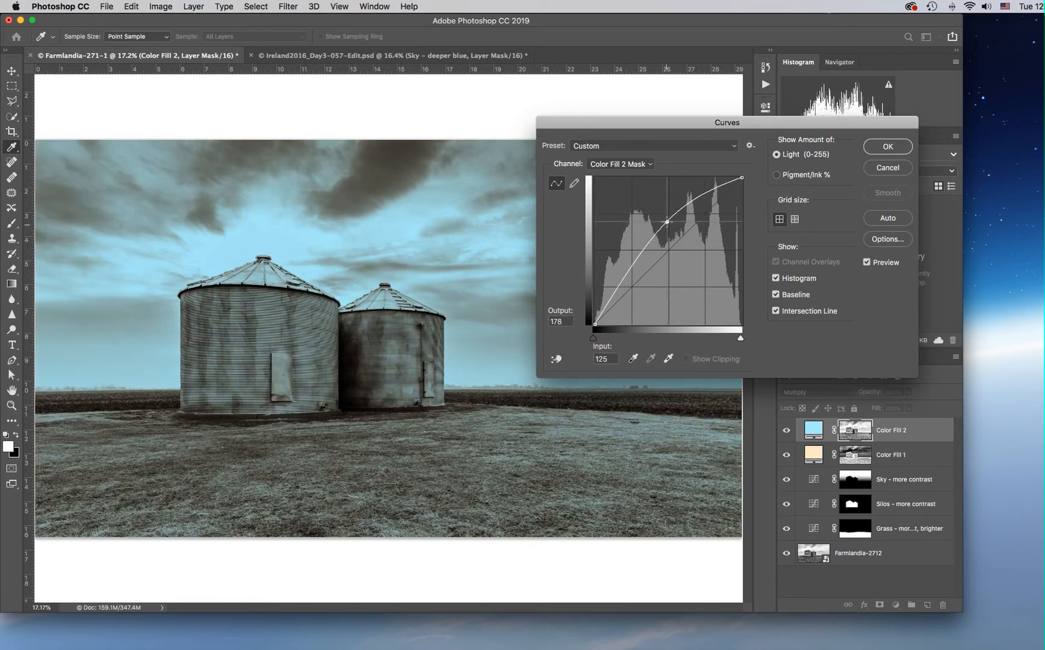
pyautogui.moveTo(742, 179); pyautogui.dragTo(753, 331)
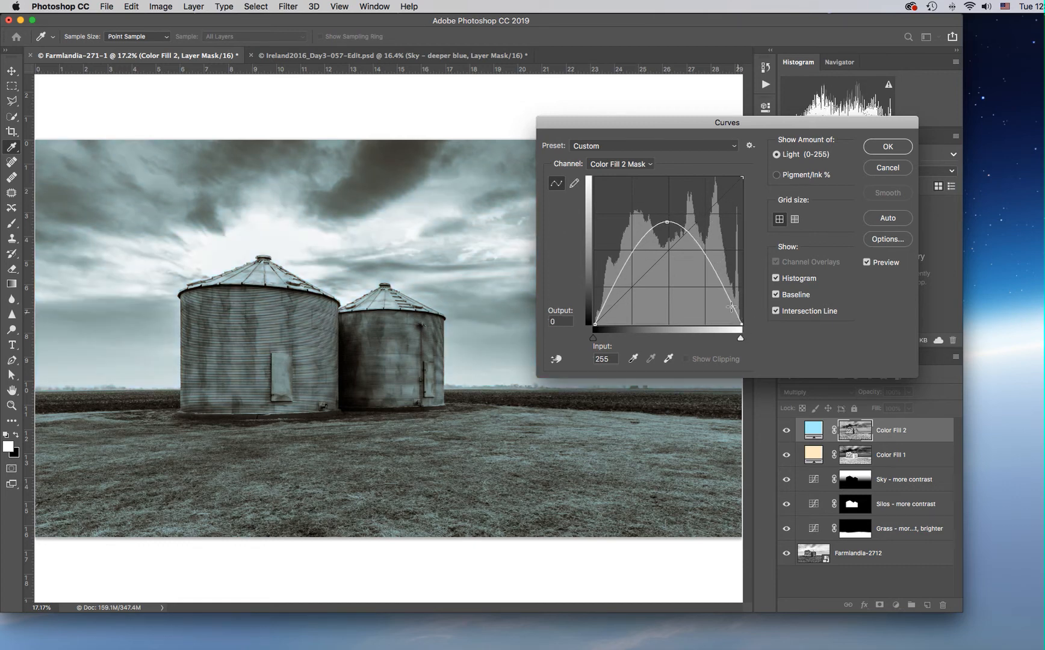
# Narrow the mask curve to zero output at inputs 53 and 223, peak at input 137, output 177, and apply it.
pyautogui.moveTo(742, 324); pyautogui.dragTo(733, 327)
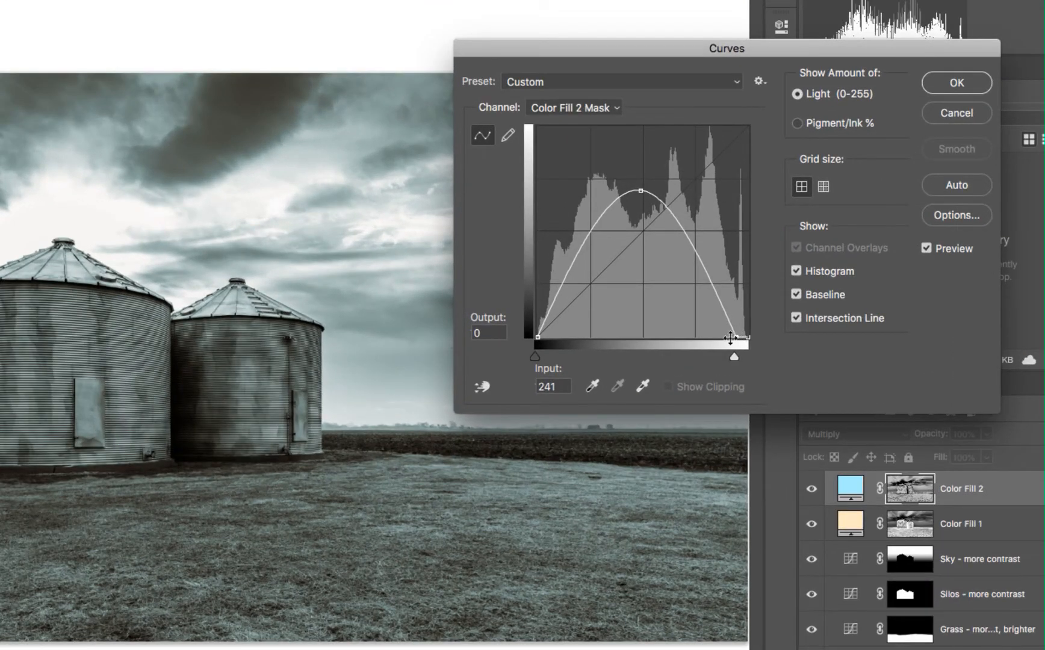
pyautogui.moveTo(730, 338); pyautogui.dragTo(720, 337)
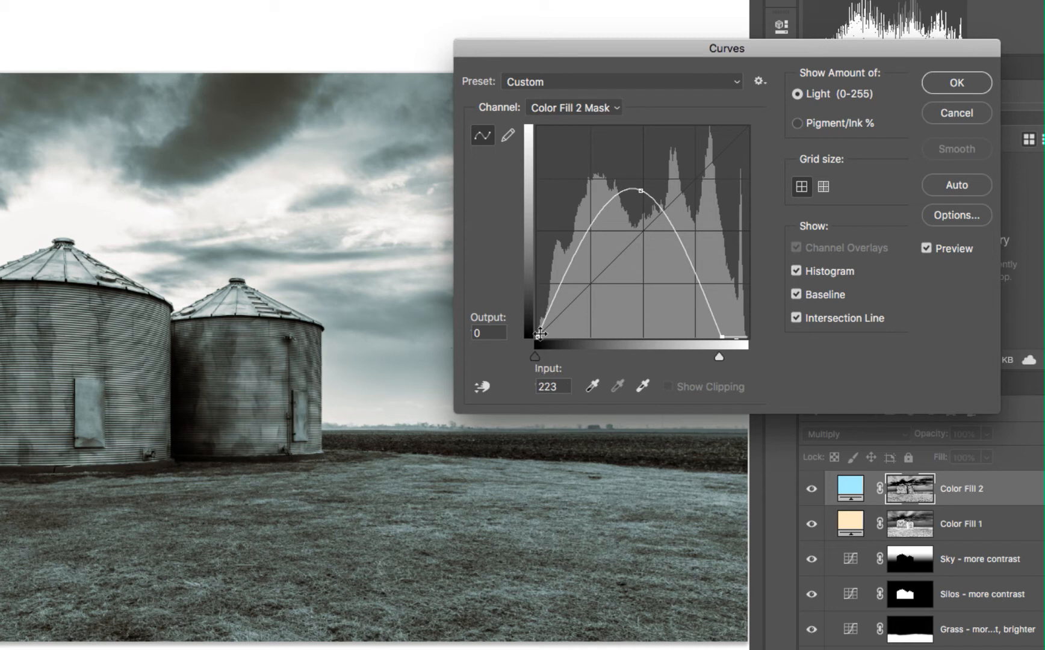
pyautogui.click(540, 335)
pyautogui.moveTo(547, 338); pyautogui.dragTo(573, 345)
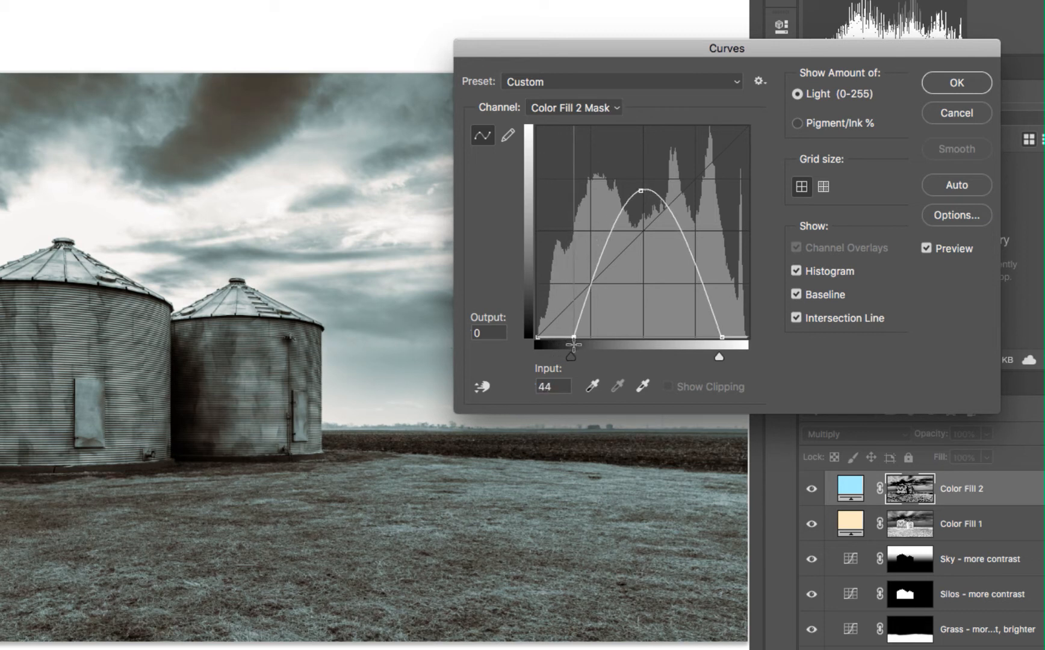
pyautogui.moveTo(642, 191)
pyautogui.mouseDown()
pyautogui.moveTo(652, 182)
pyautogui.moveTo(652, 191)
pyautogui.mouseUp()
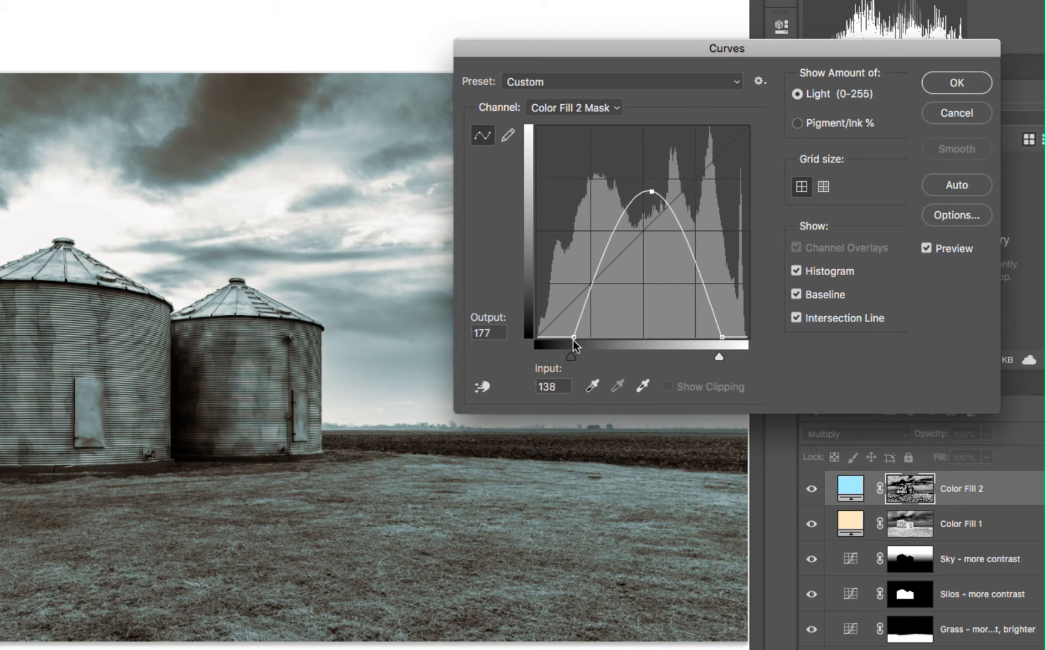
pyautogui.moveTo(573, 337); pyautogui.dragTo(582, 338)
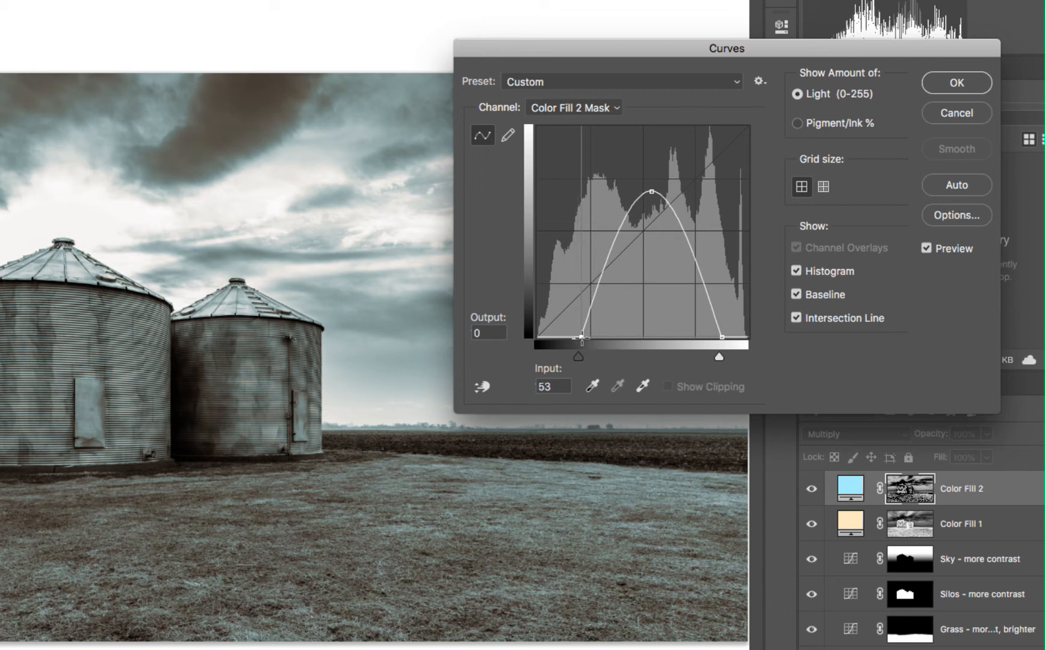
pyautogui.moveTo(652, 189); pyautogui.dragTo(649, 192)
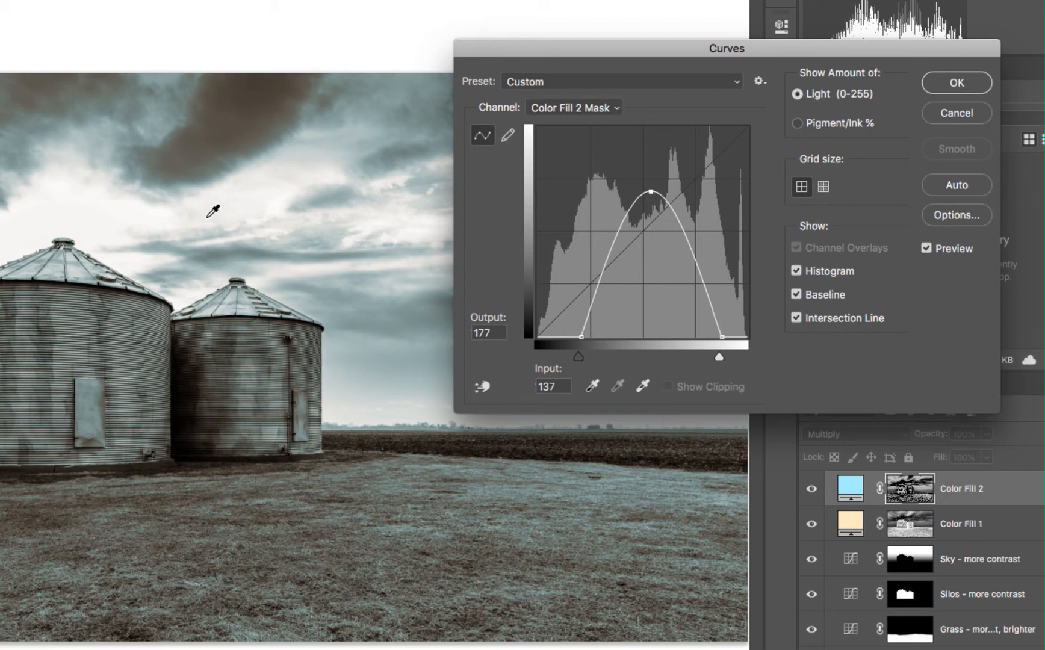
pyautogui.click(954, 84)
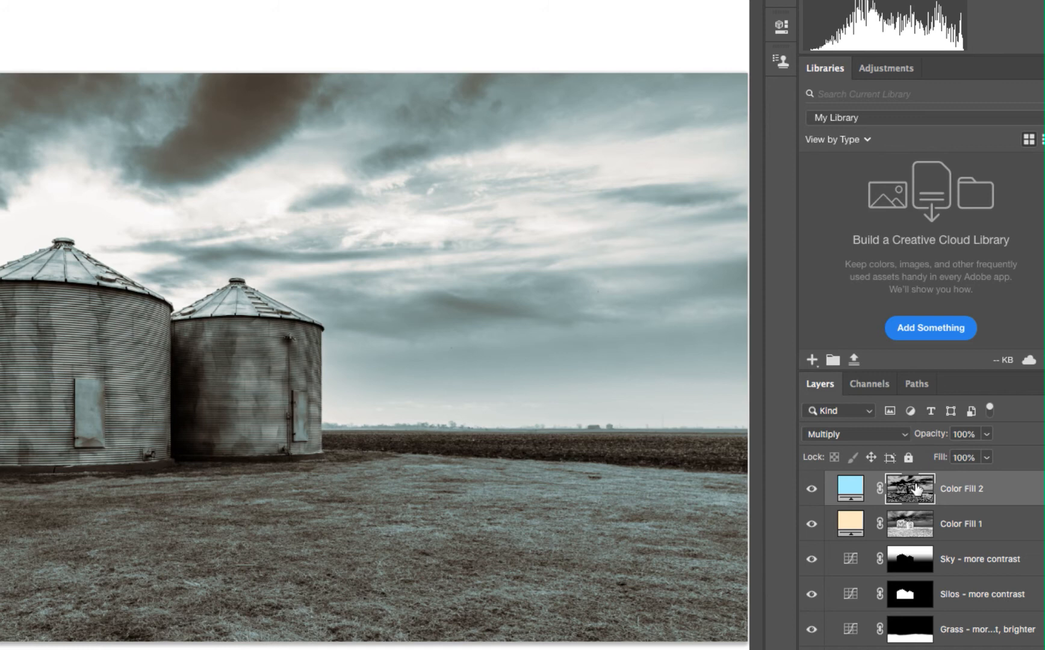
# Change the Color Fill 2 colour to a paler blue, #d1f3ff.
pyautogui.click(850, 490)
pyautogui.doubleClick(850, 491)
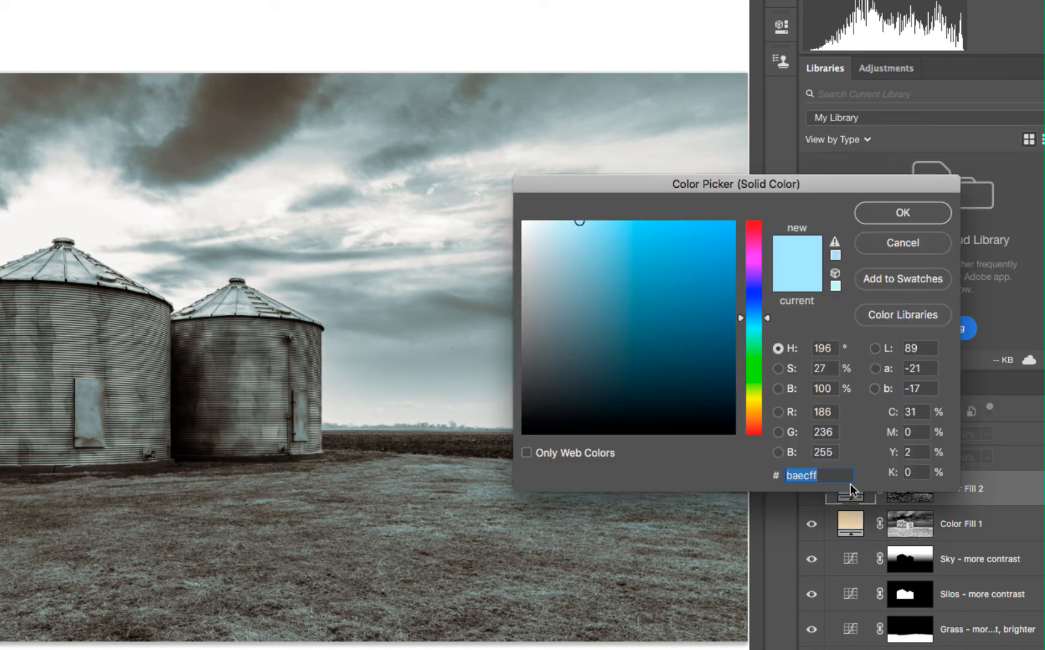
pyautogui.moveTo(579, 223); pyautogui.dragTo(560, 221)
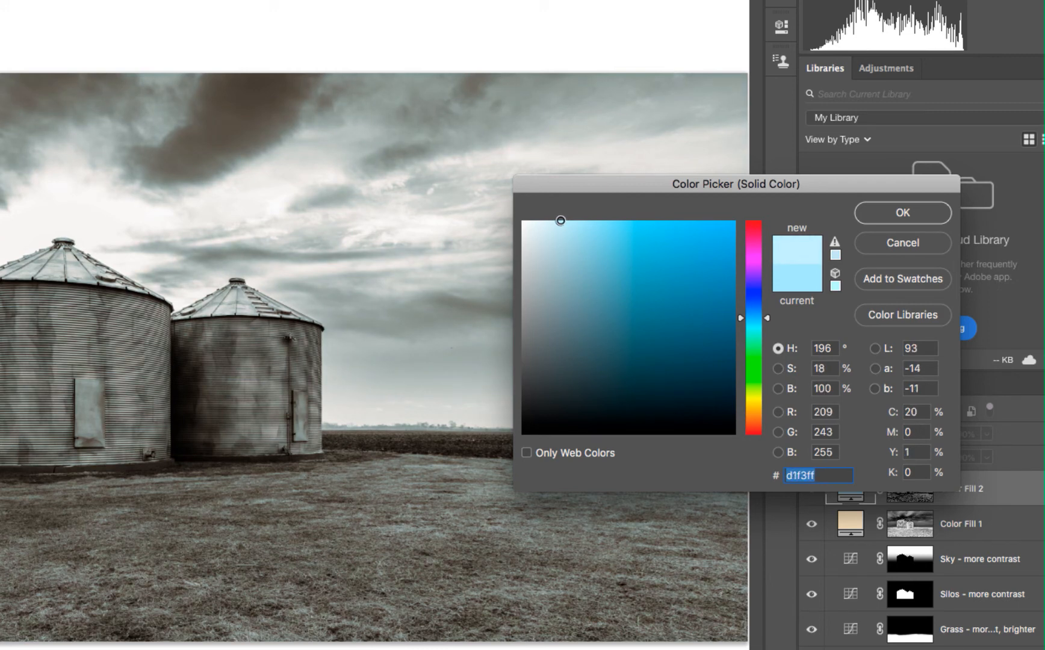
pyautogui.click(893, 218)
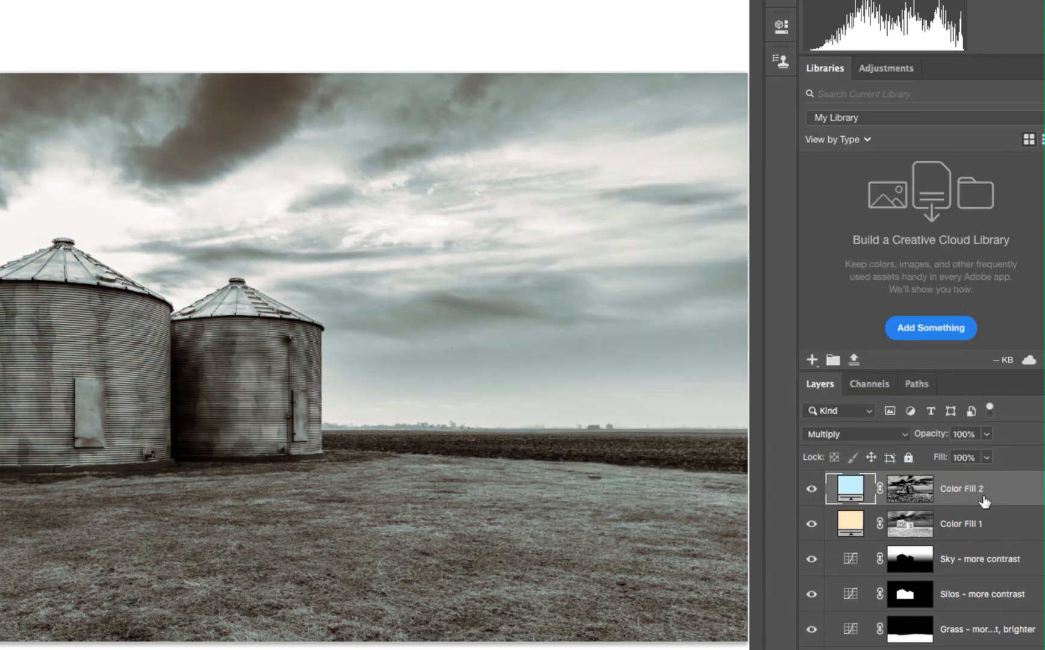
# Reduce the opacity of the Color Fill 2 layer to 77%.
pyautogui.click(986, 434)
pyautogui.moveTo(955, 456); pyautogui.dragTo(933, 453)
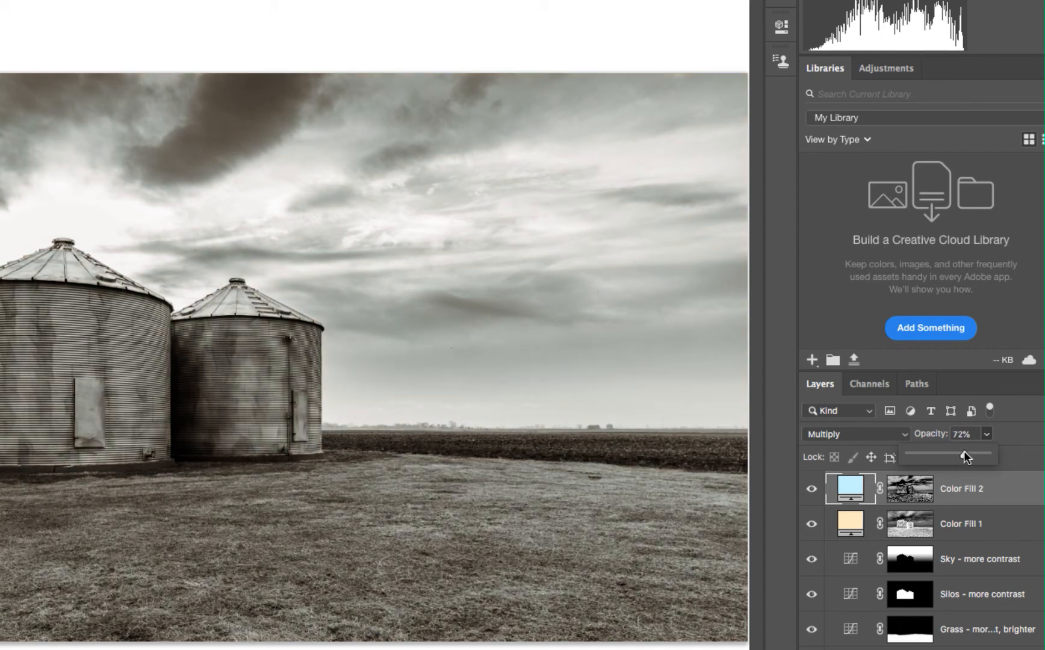
pyautogui.moveTo(969, 457); pyautogui.dragTo(968, 457)
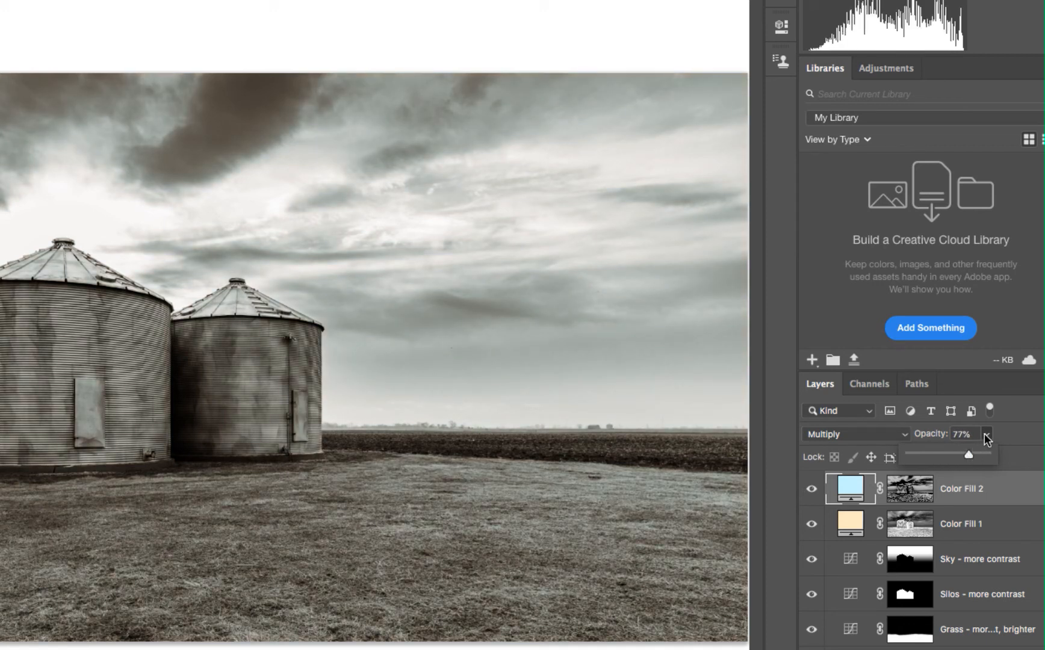
pyautogui.click(985, 434)
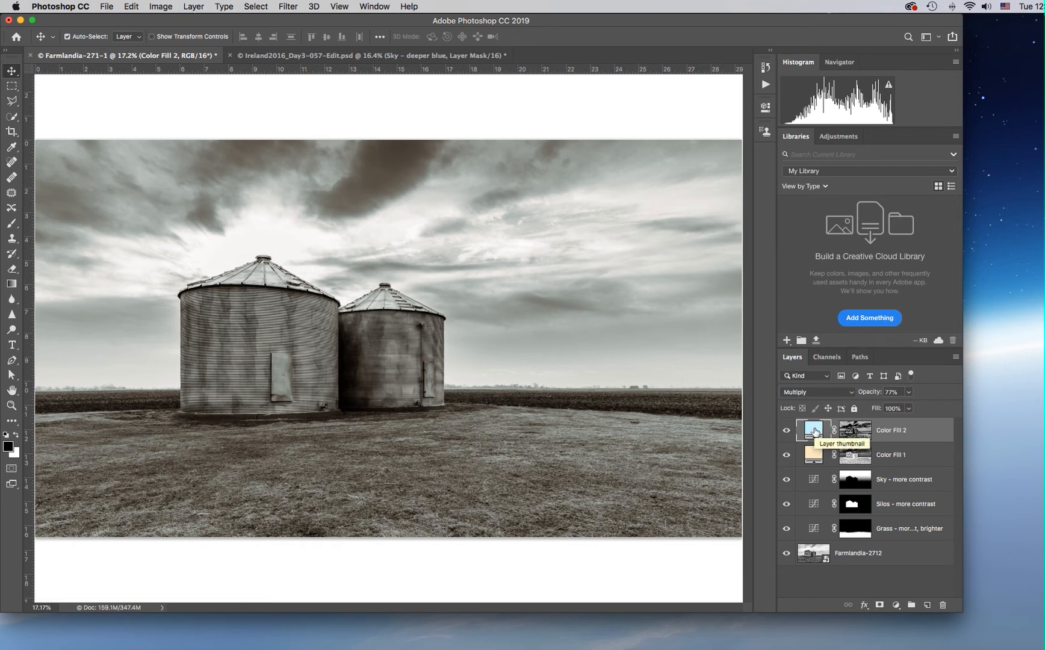
# Check the Color Fill 2 colour without altering it, and set the layer's opacity to 76%.
pyautogui.doubleClick(815, 431)
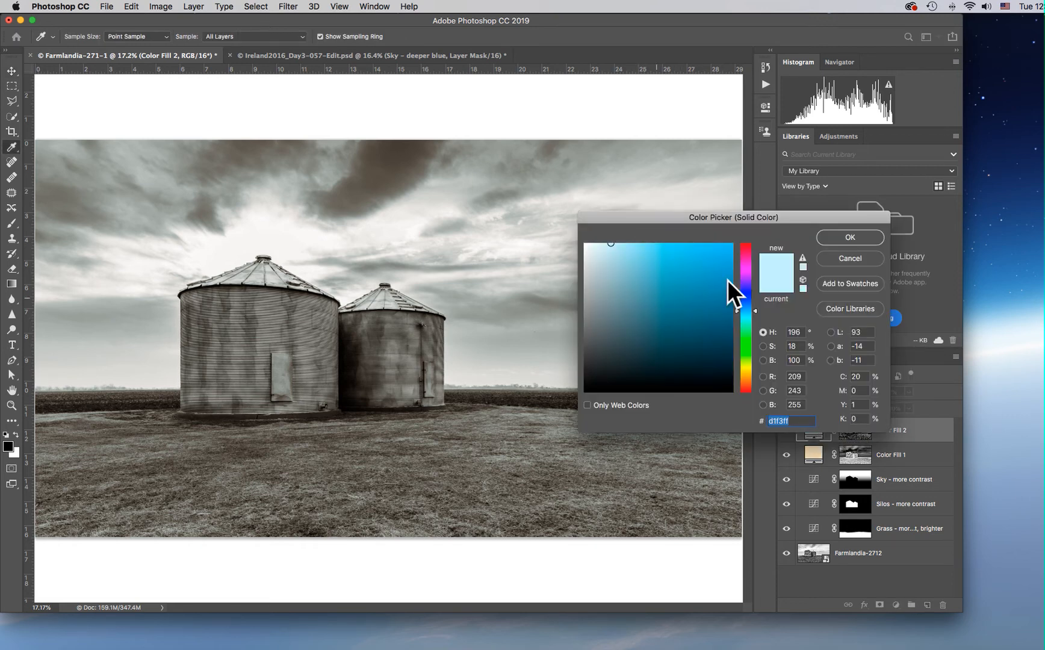
pyautogui.click(850, 237)
pyautogui.click(908, 392)
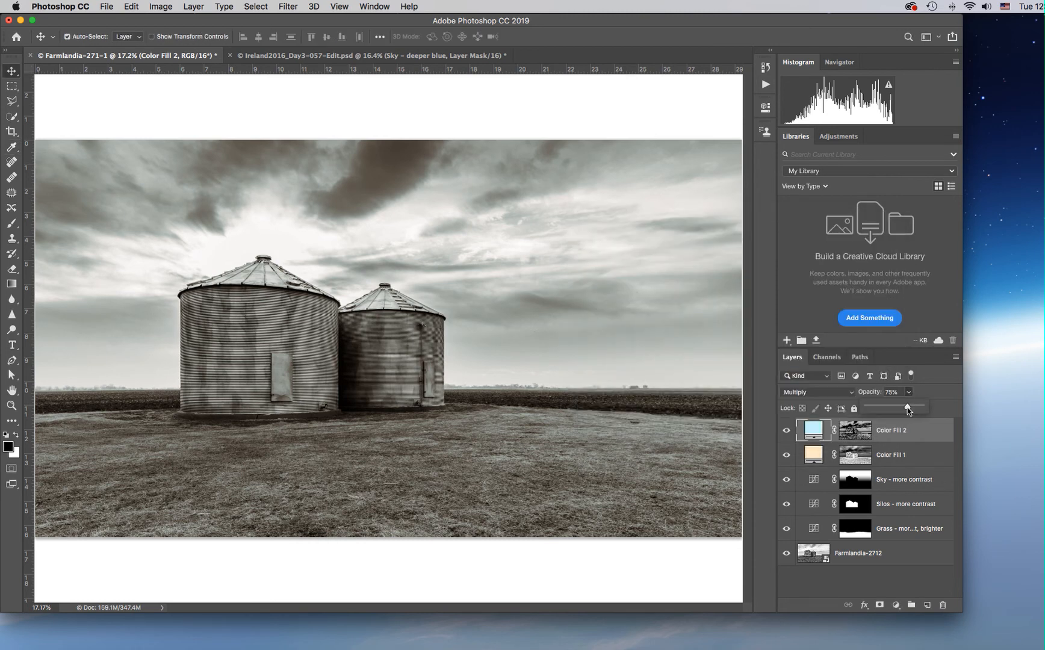
pyautogui.click(909, 392)
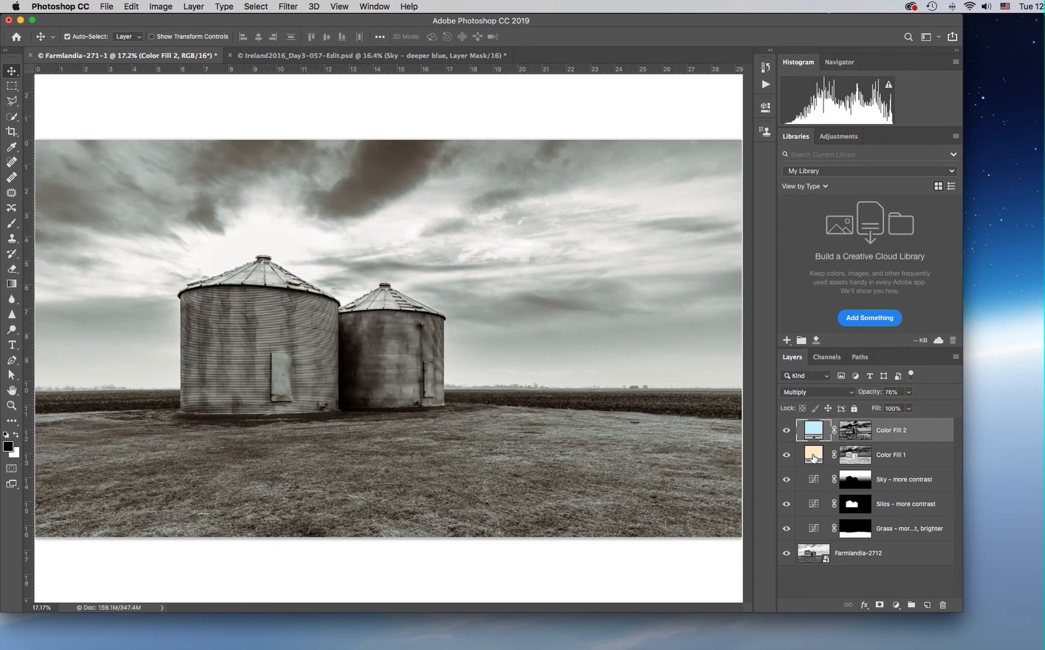
# Shift the Color Fill 1 colour to a more orange hue of 28° and make it slightly more saturated.
pyautogui.click(815, 458)
pyautogui.doubleClick(814, 458)
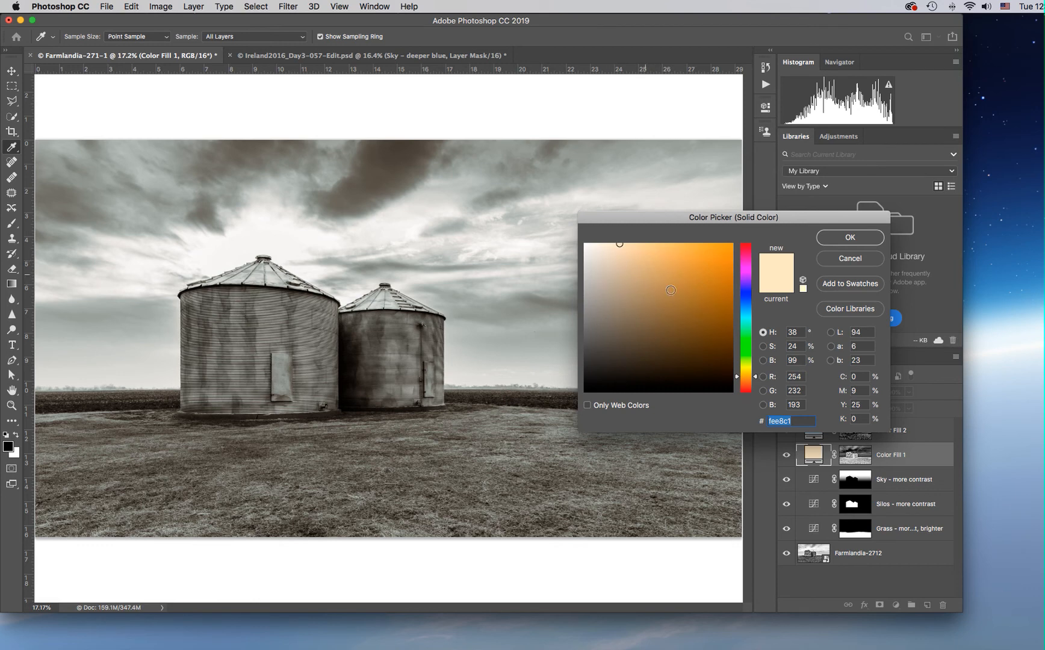
pyautogui.moveTo(756, 377); pyautogui.dragTo(757, 384)
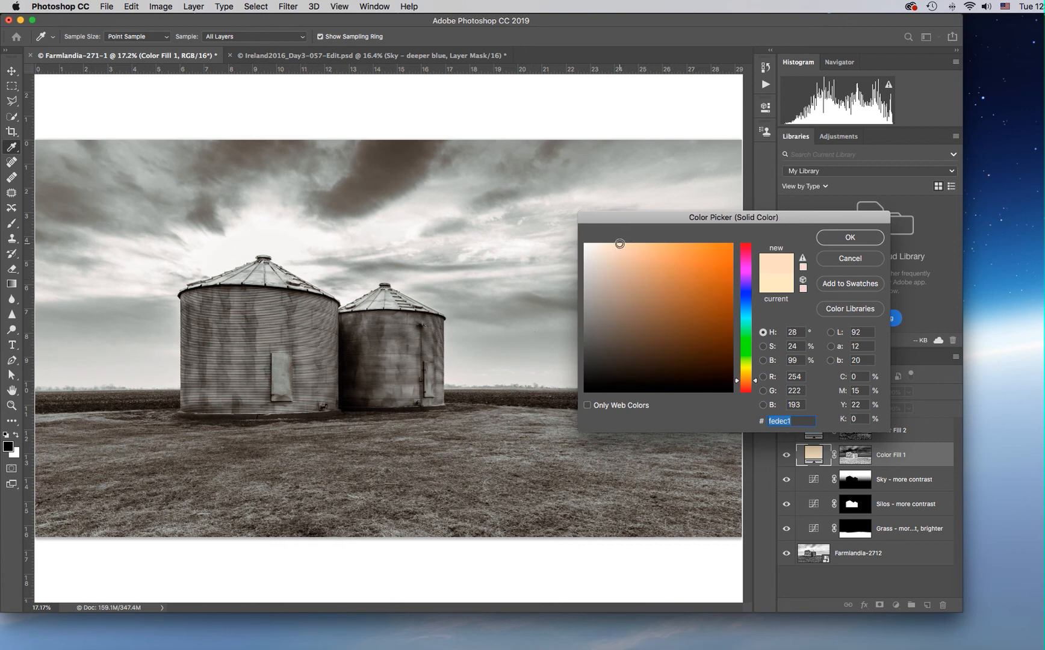
pyautogui.moveTo(619, 243); pyautogui.dragTo(626, 243)
pyautogui.click(849, 238)
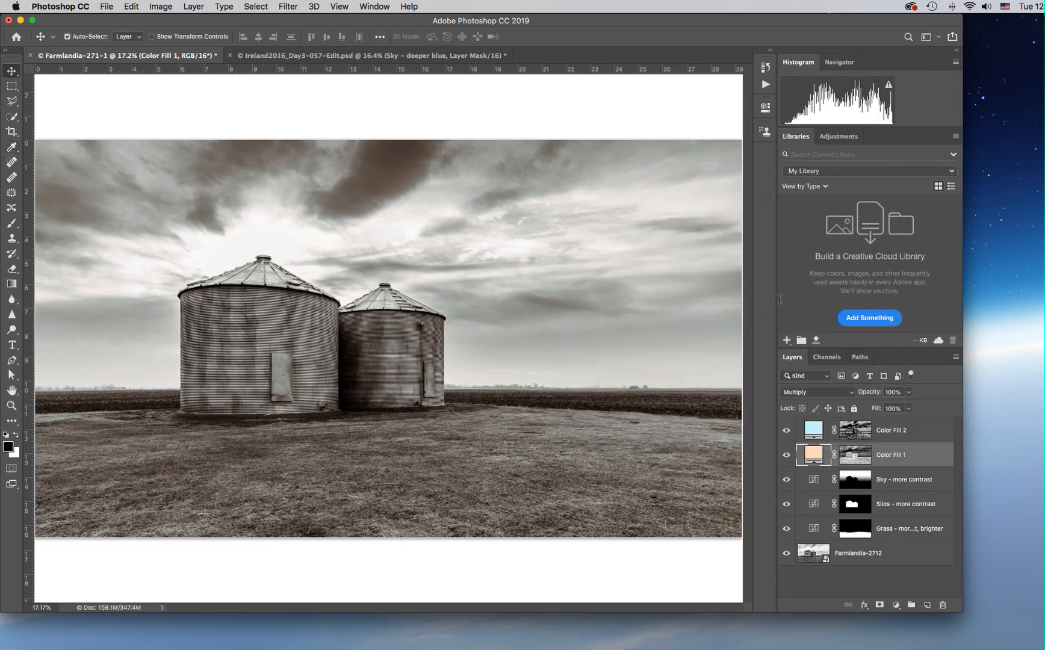
# Change the Color Fill 2 colour to a slightly stronger blue, #c6f0ff.
pyautogui.doubleClick(810, 431)
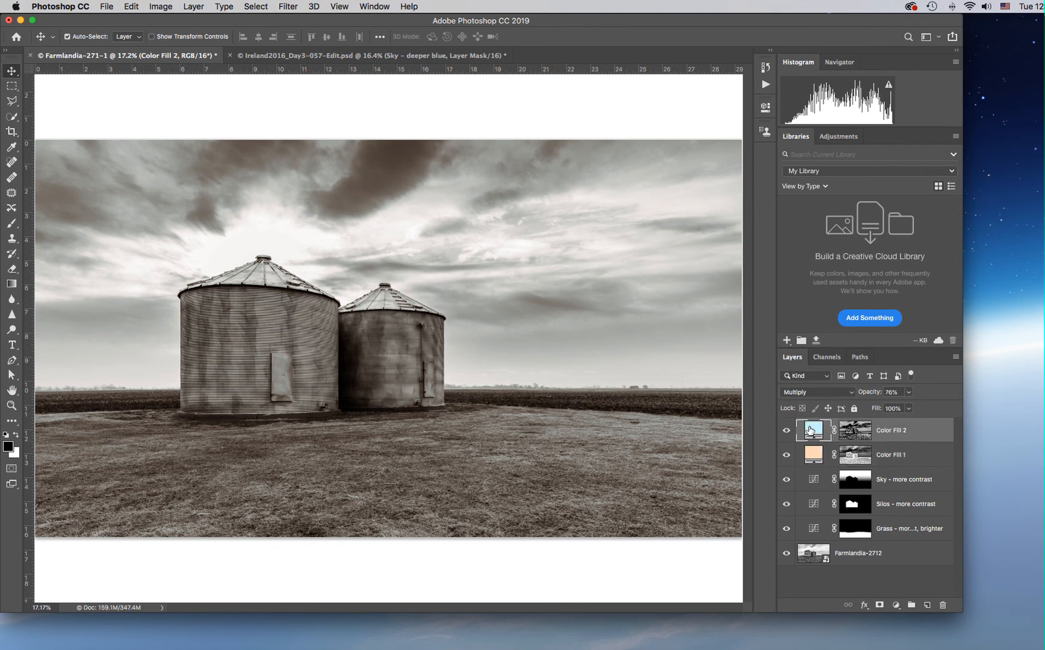
pyautogui.moveTo(613, 243); pyautogui.dragTo(617, 242)
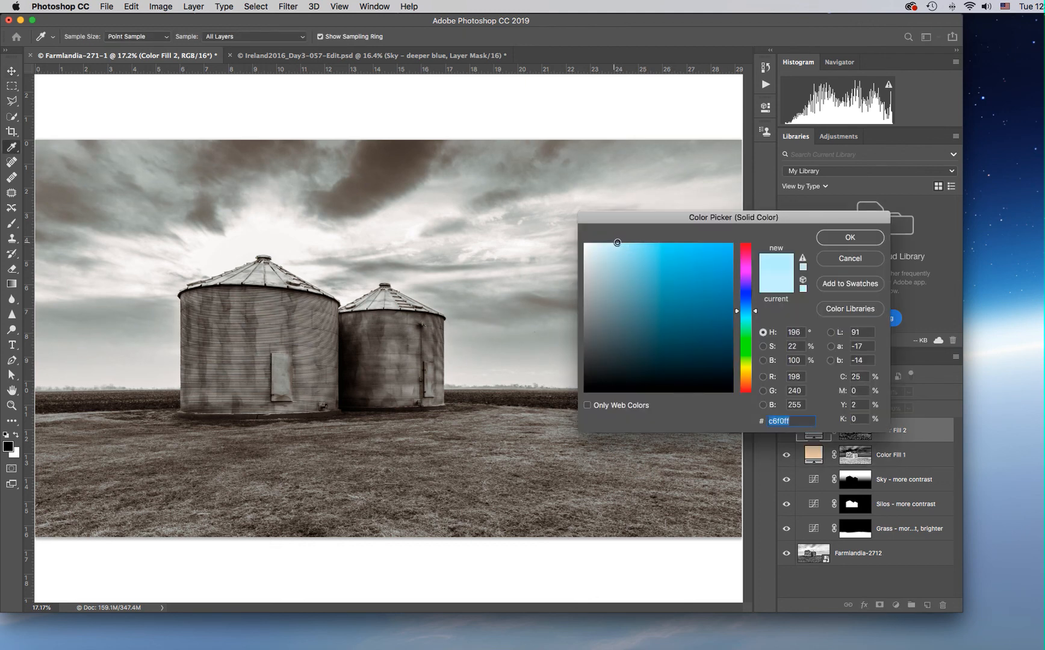
pyautogui.click(861, 237)
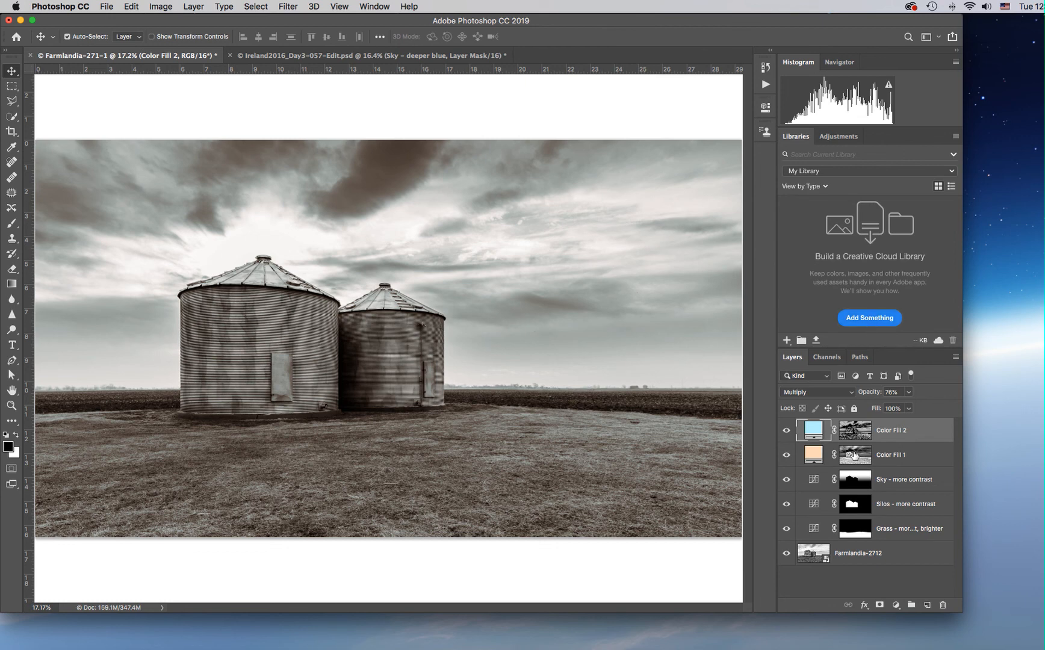